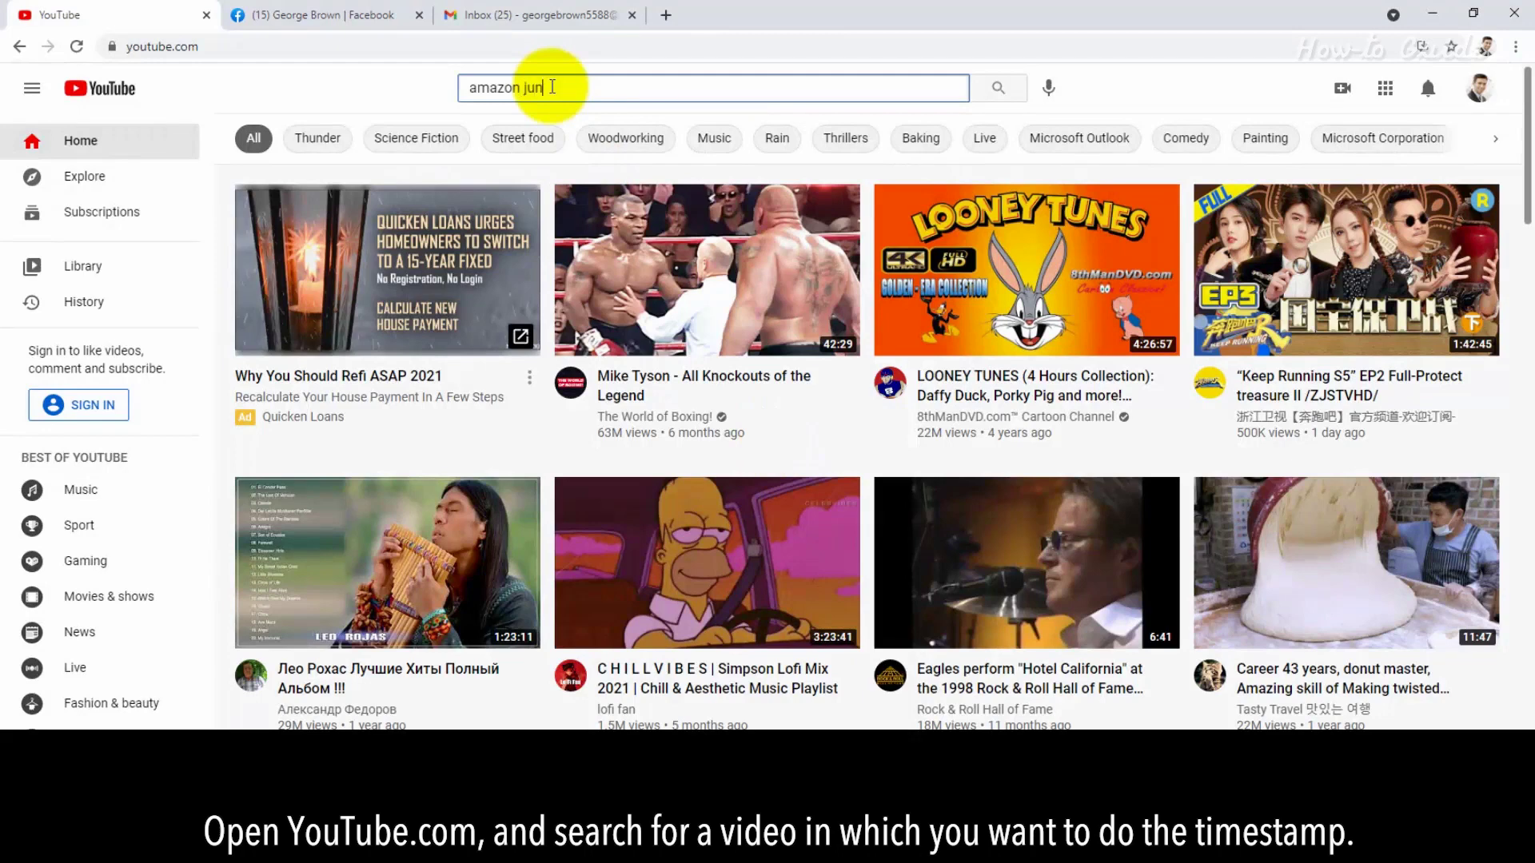
text(gle)
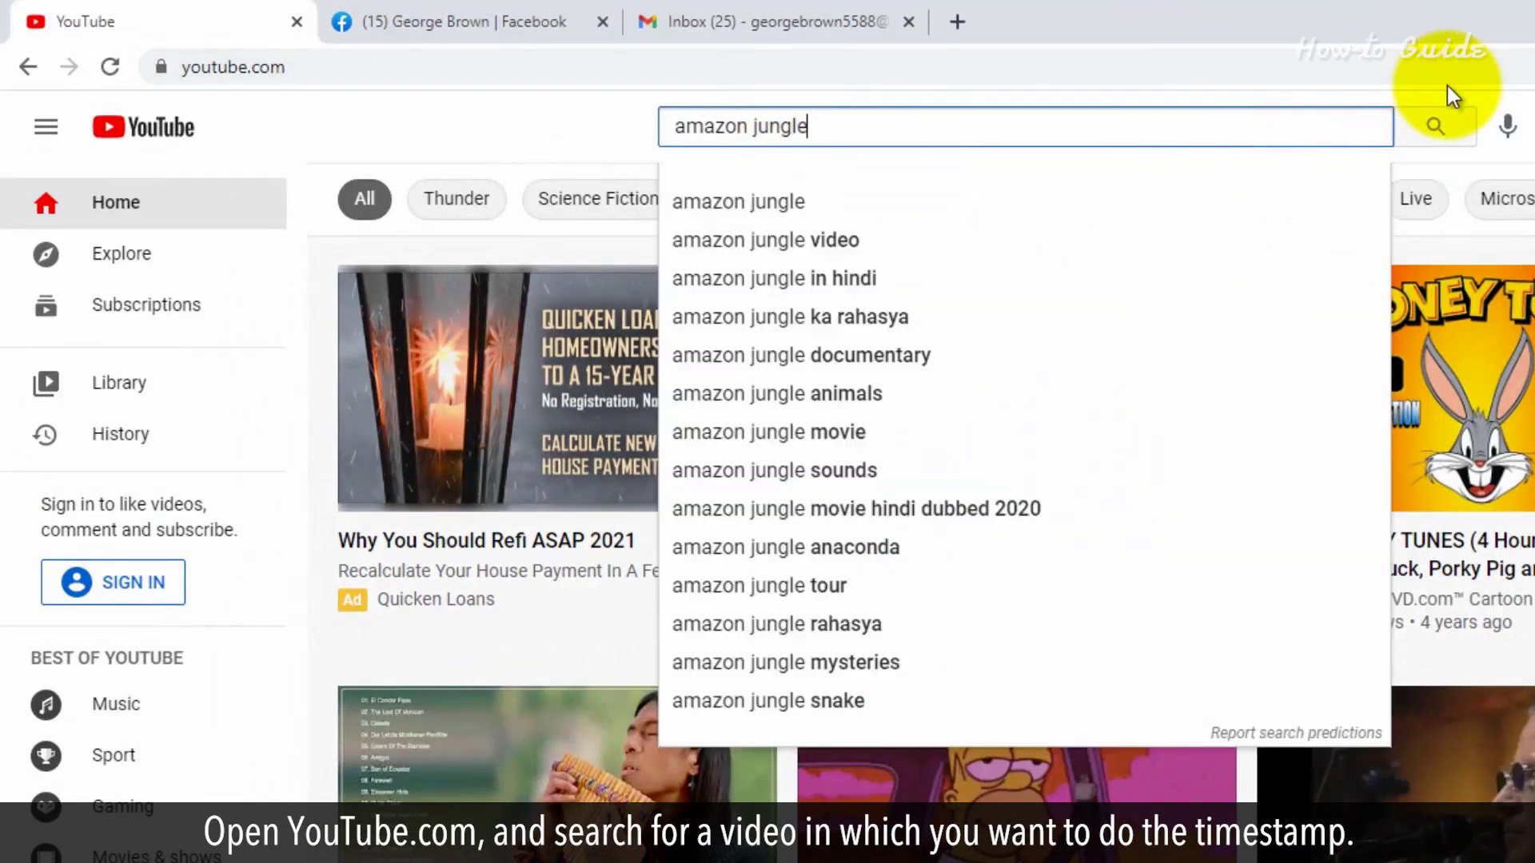
Search YouTube for 'amazon jungle' and open the Wild Amazon Documentary HD result.
click(1434, 125)
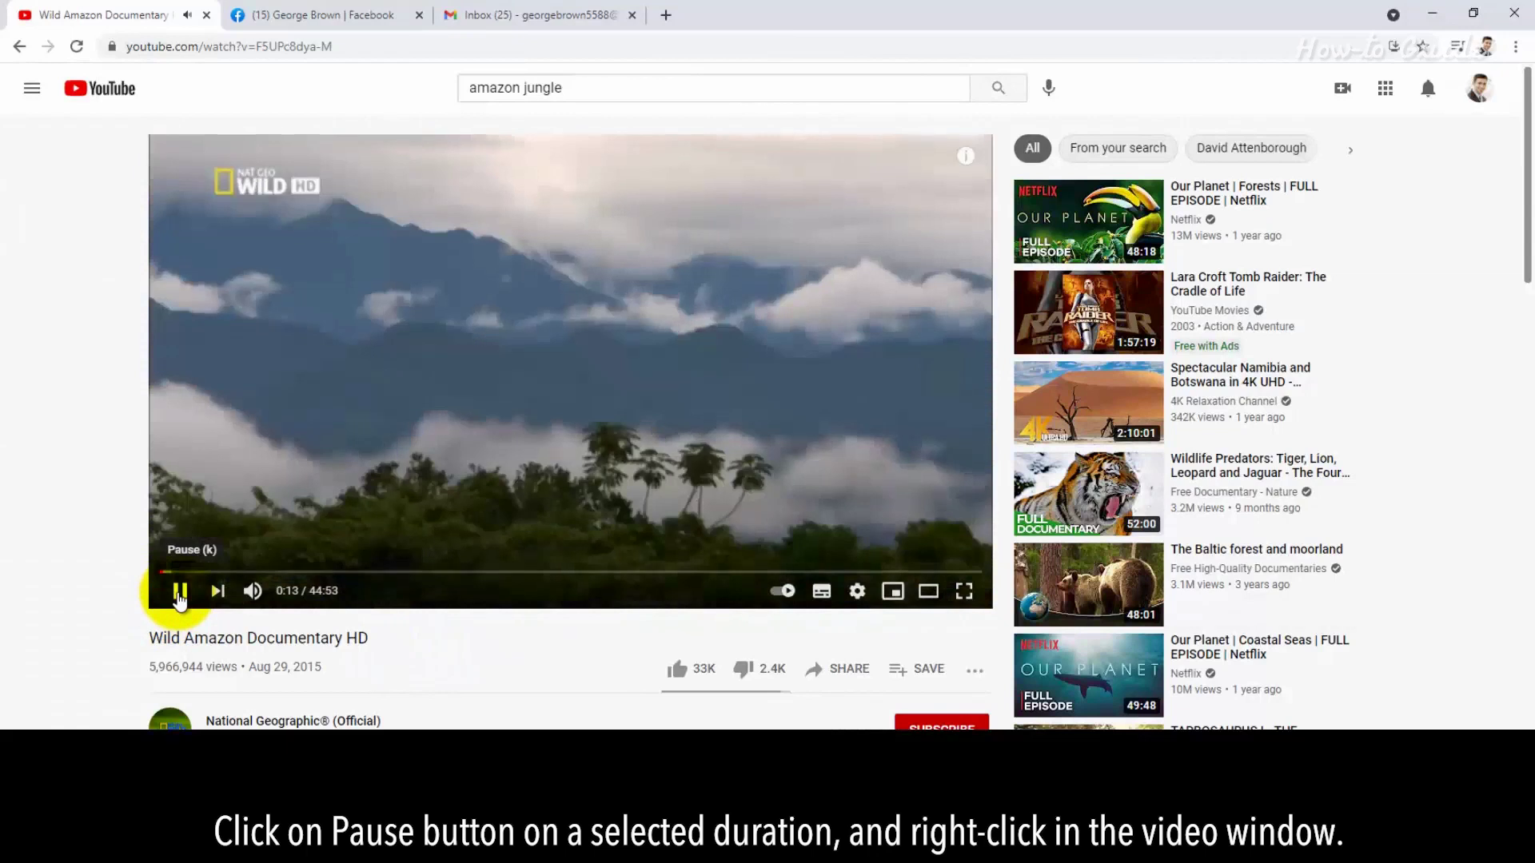
Pause the documentary at 0:14 and copy its video URL at the current time.
click(179, 592)
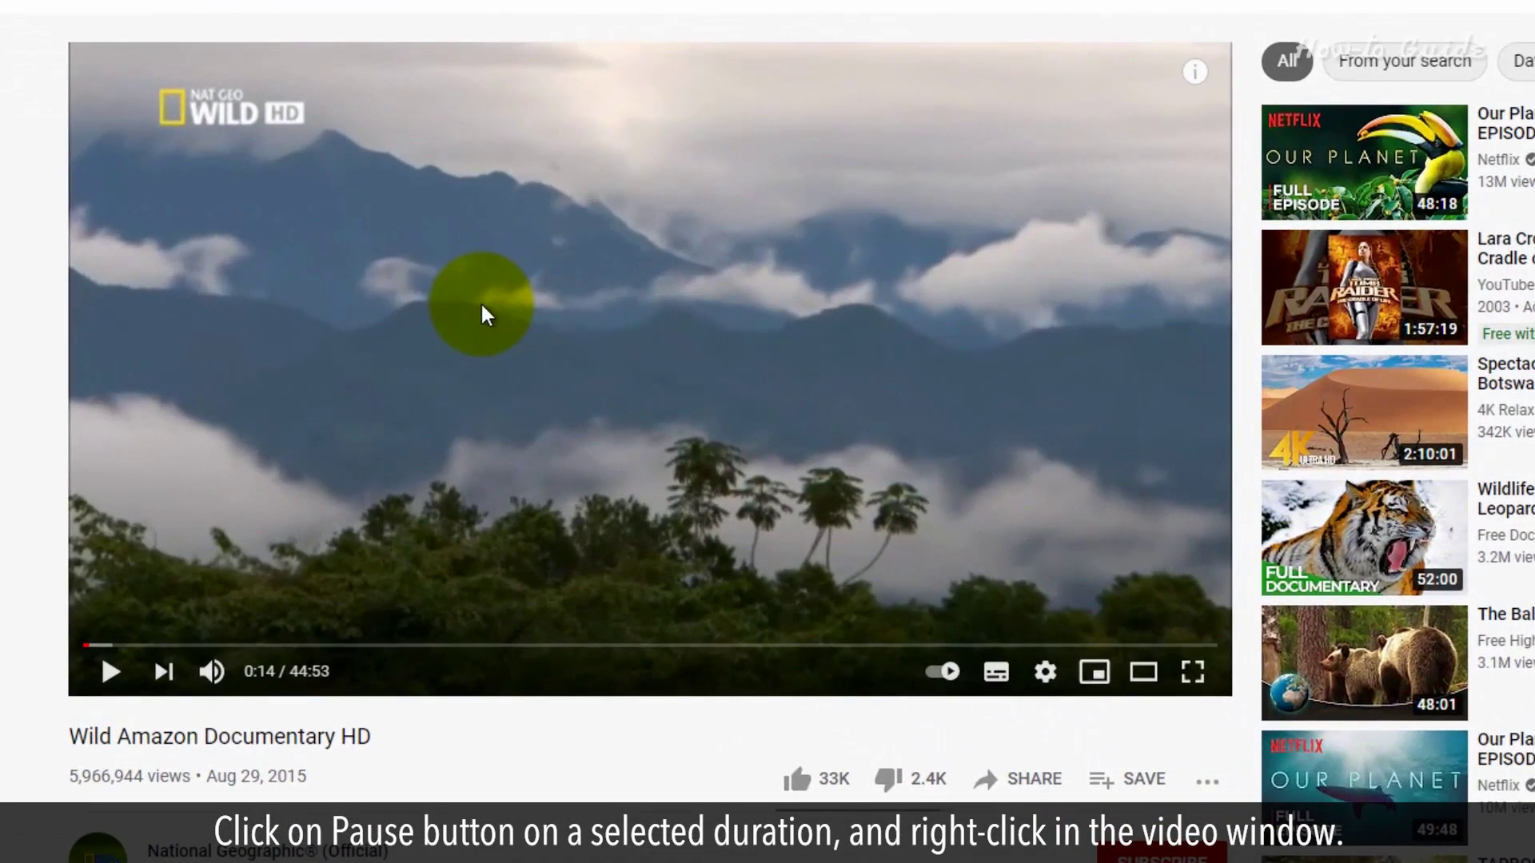
right_click(480, 301)
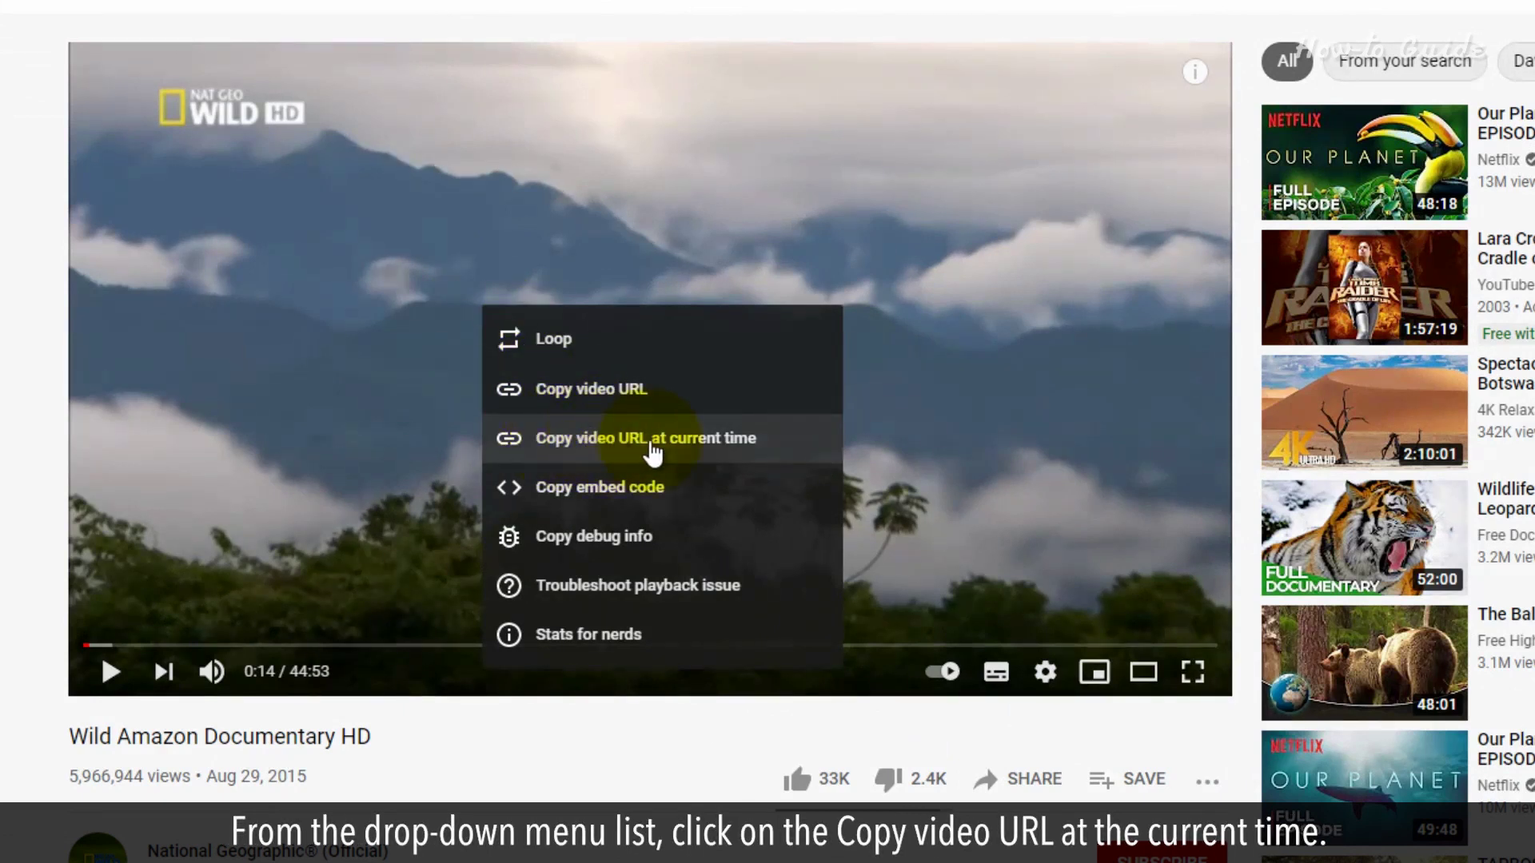
click(758, 449)
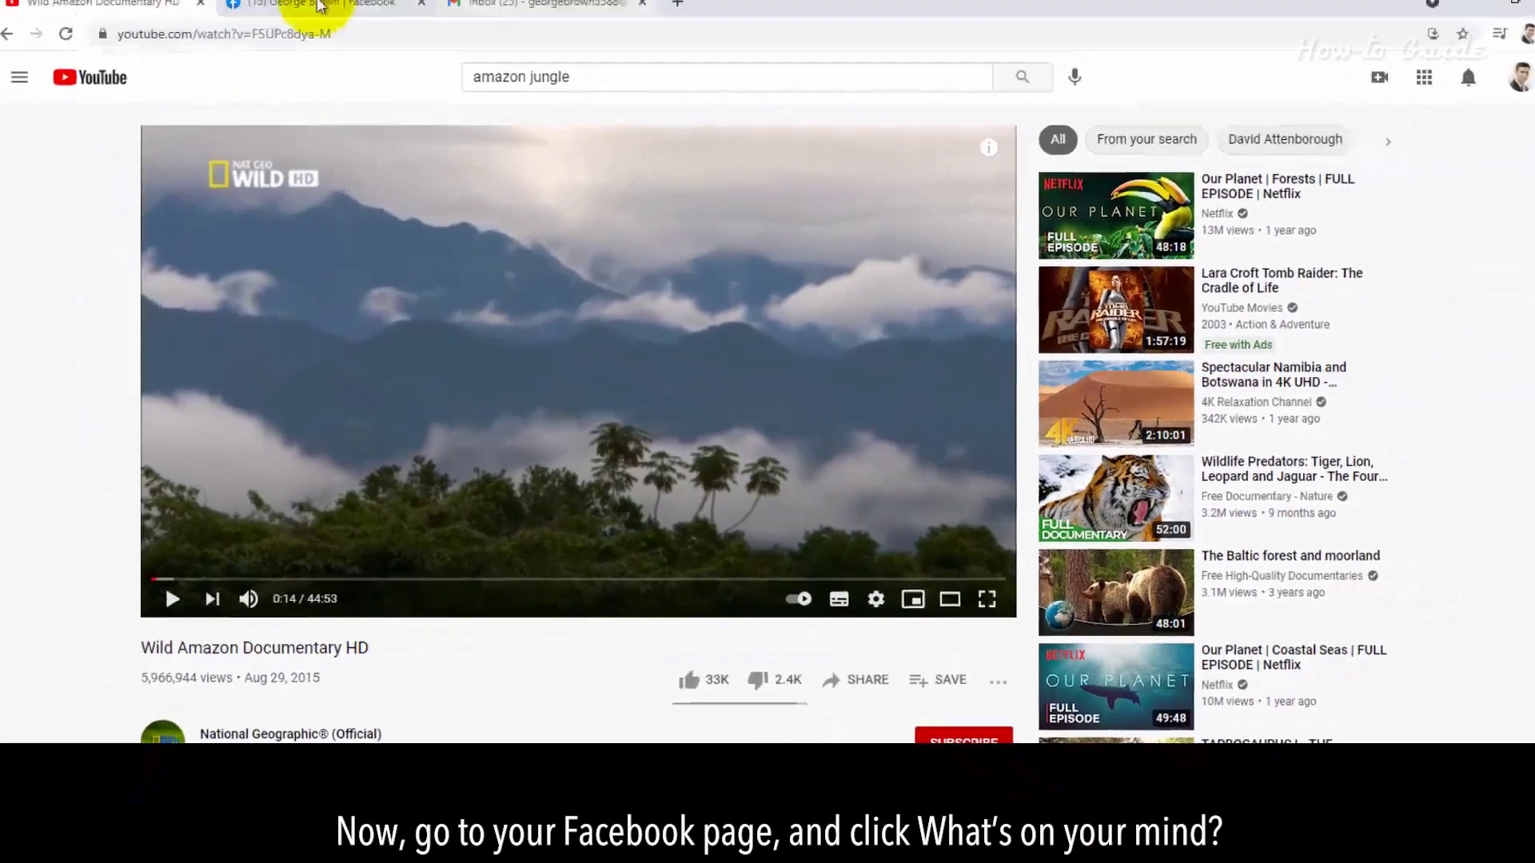
Paste the 0:14 time-linked documentary URL into a new Facebook post draft.
click(320, 17)
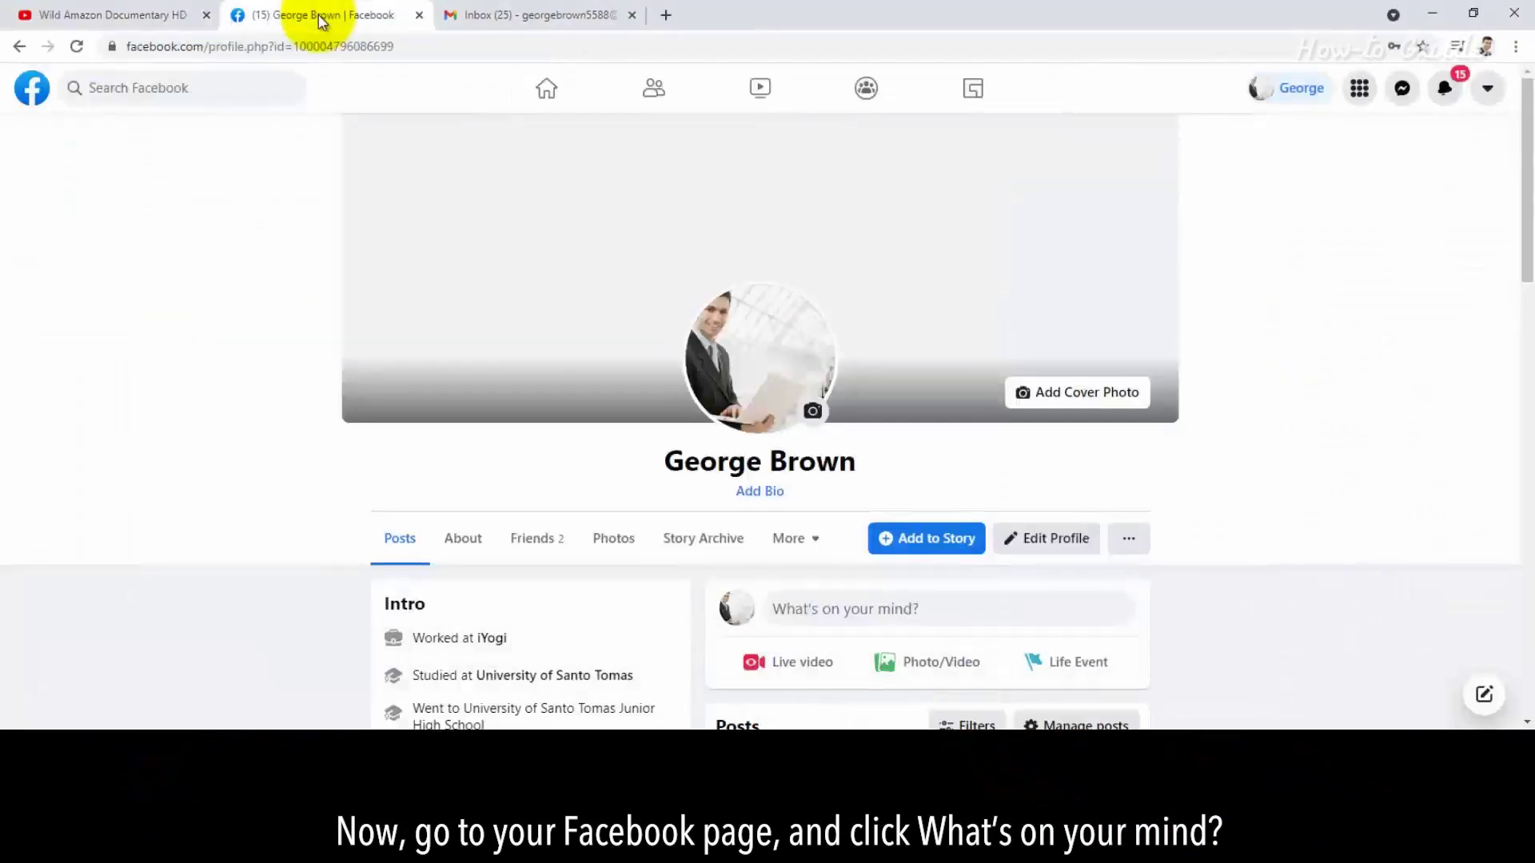
click(816, 610)
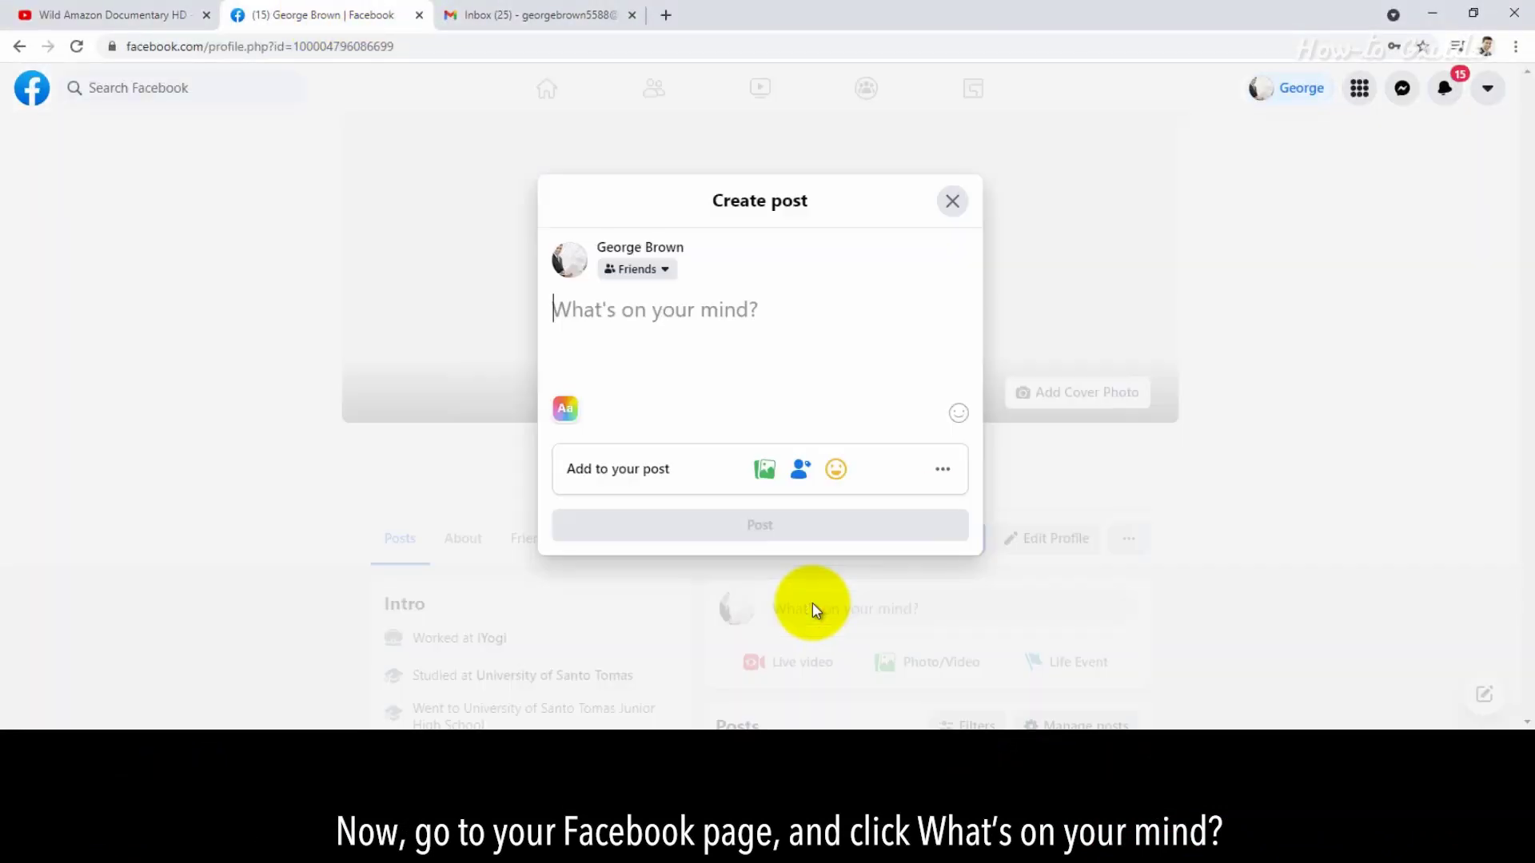
key(ctrl+v)
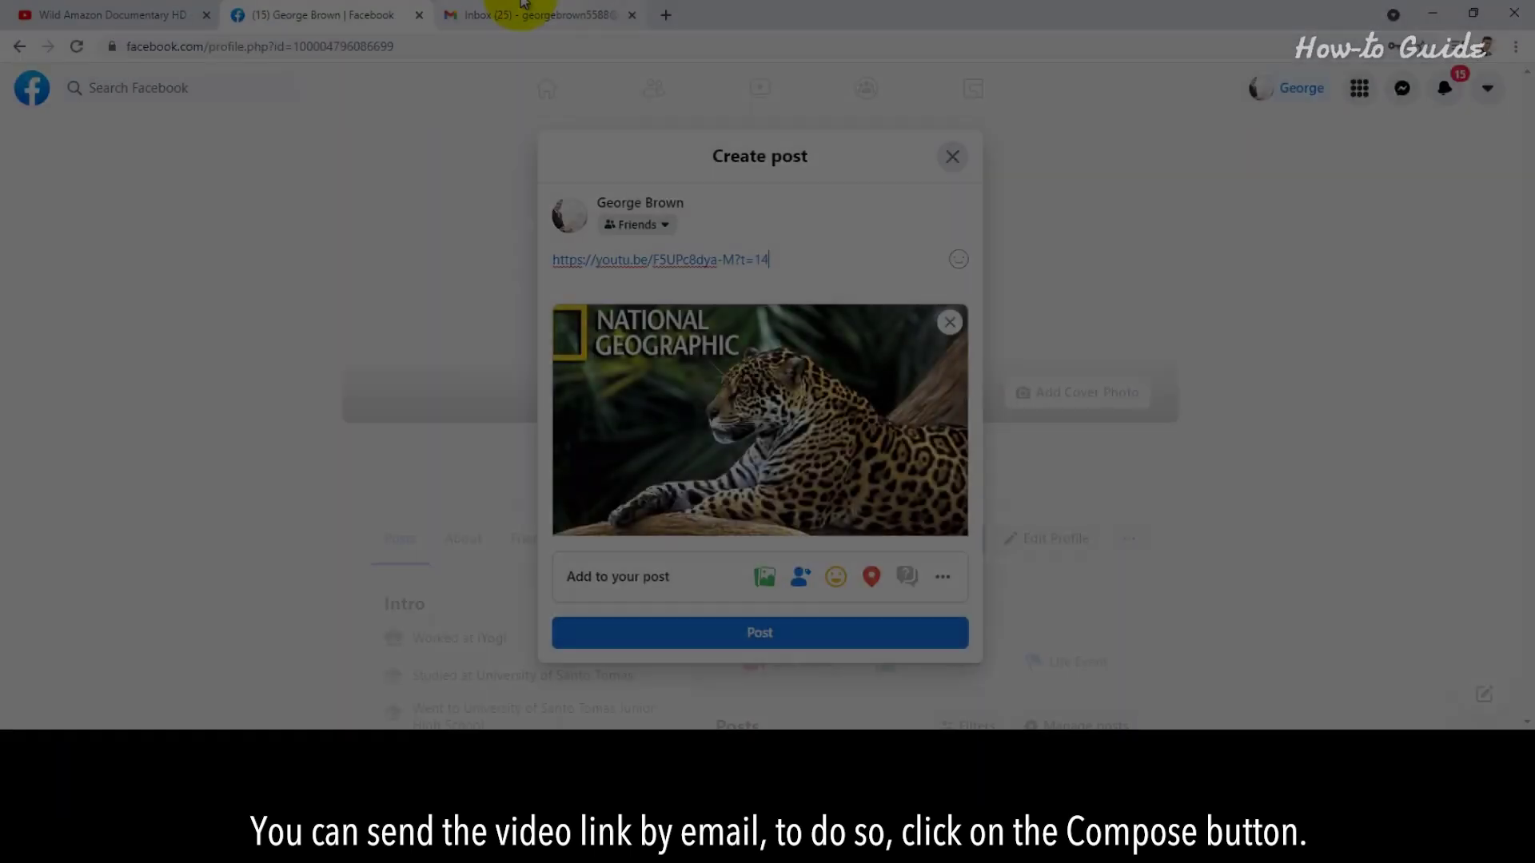
Paste the time-linked URL into a new Gmail message and select its '?t=14' ending.
click(553, 16)
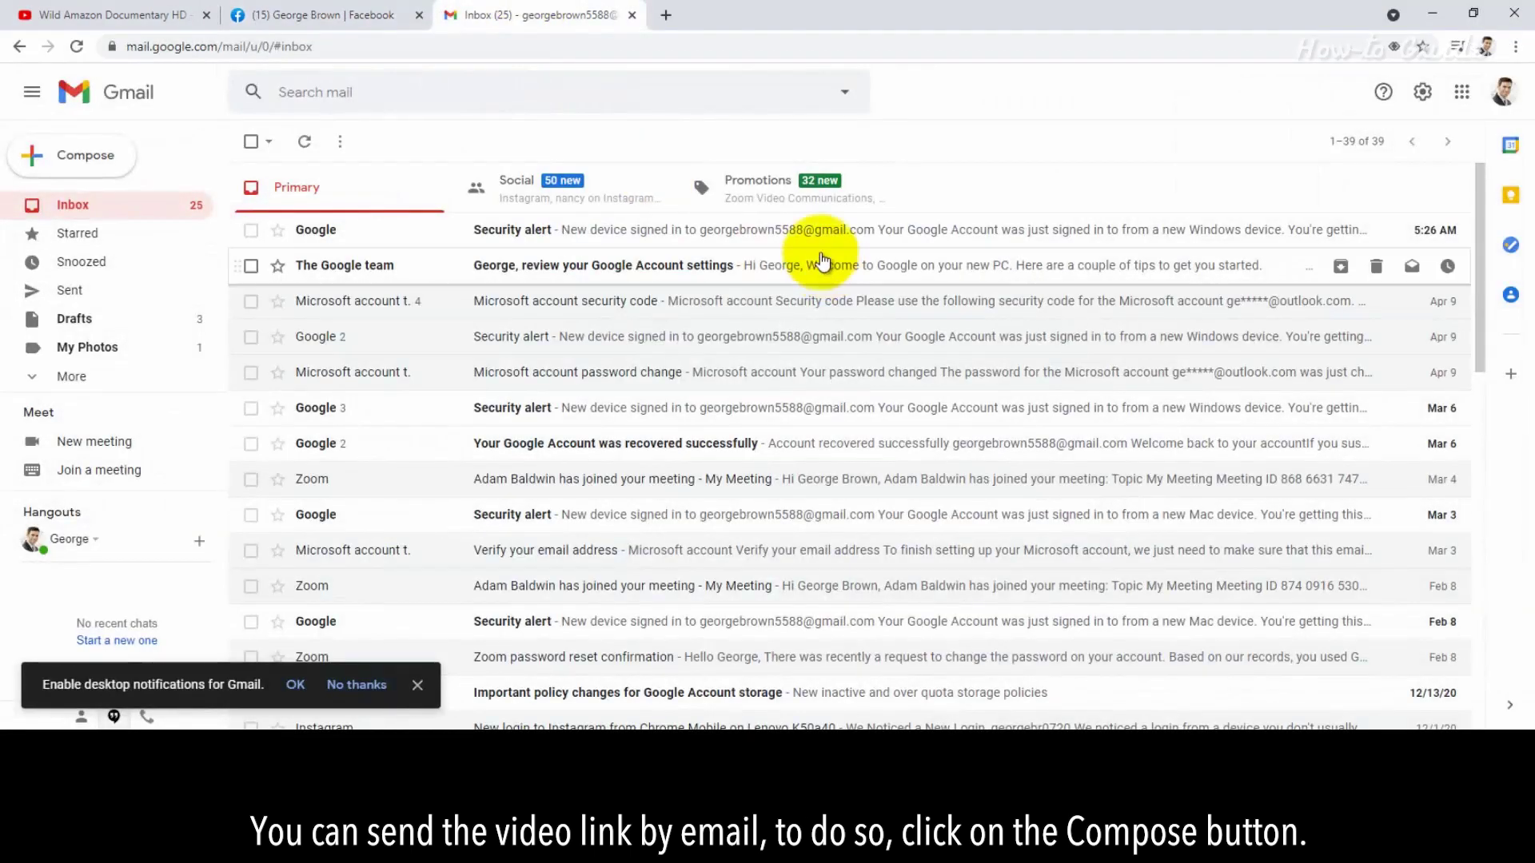
click(56, 159)
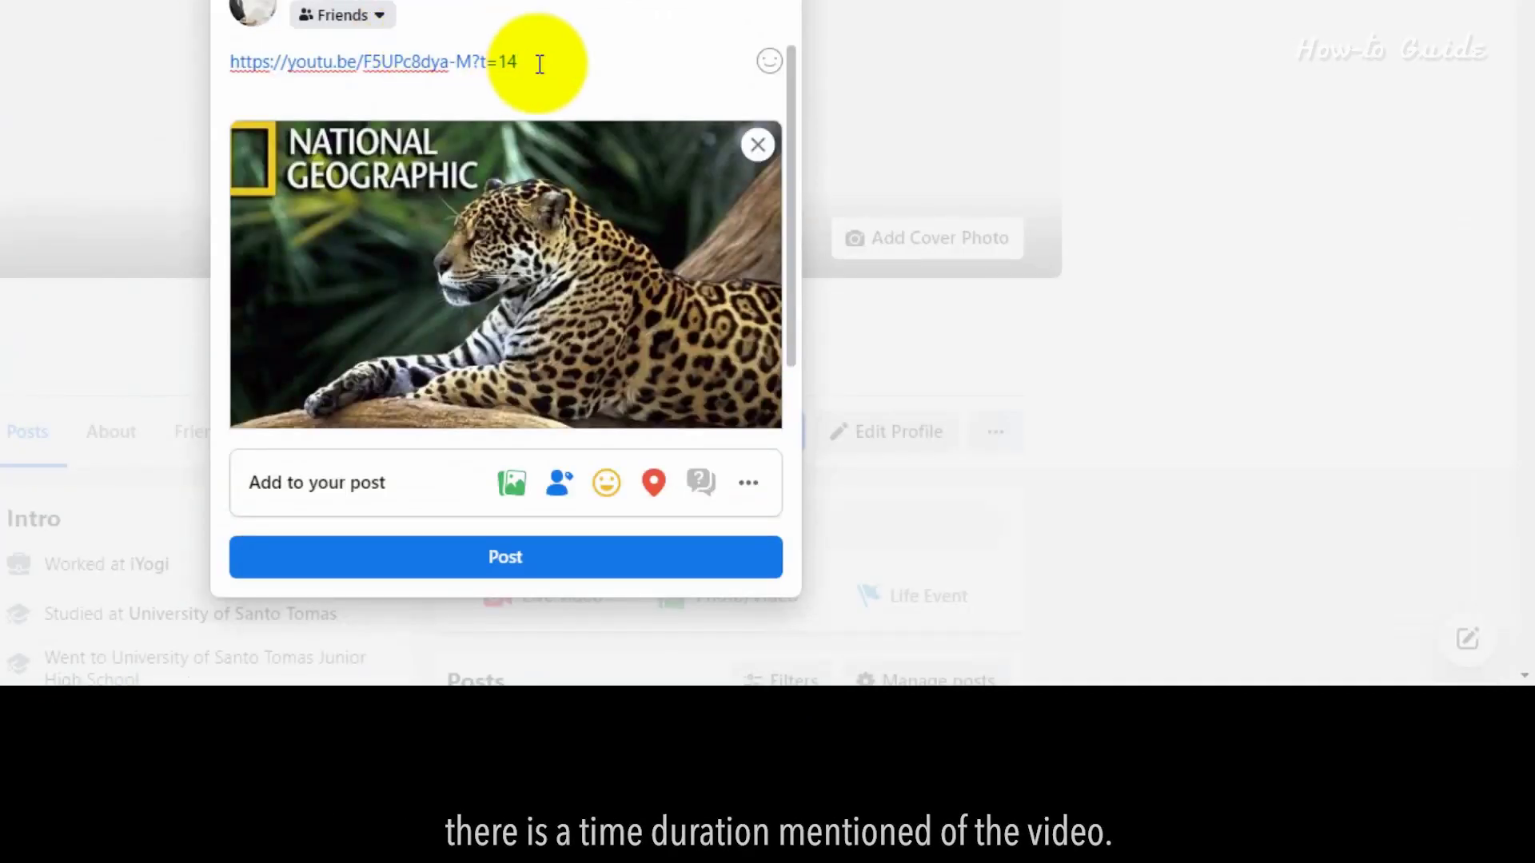
drag(538, 61, 468, 62)
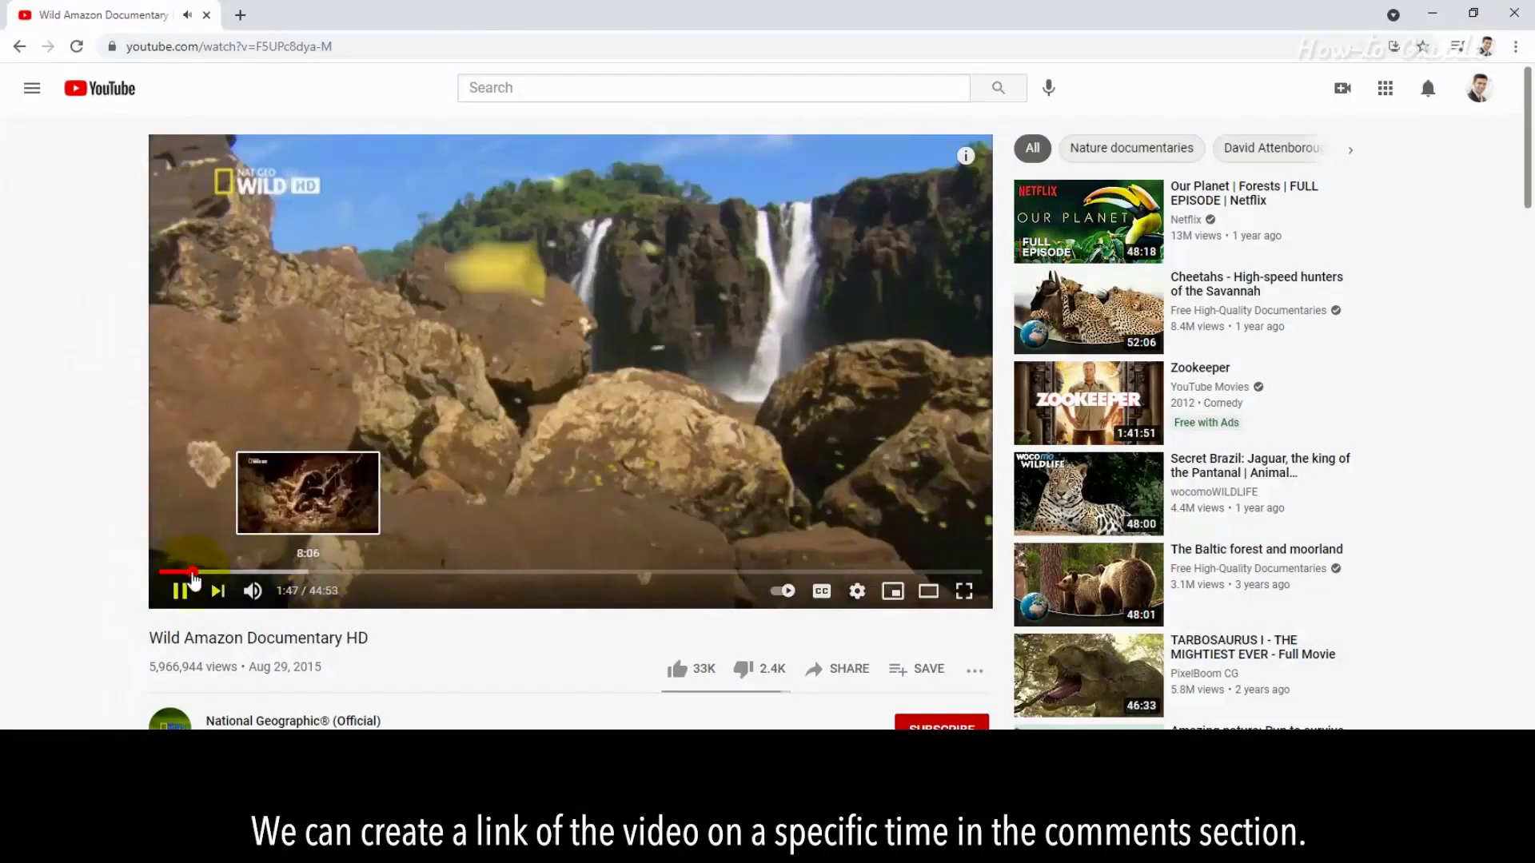
Pause the Wild Amazon documentary at 1:48 and scroll to its comments.
click(179, 591)
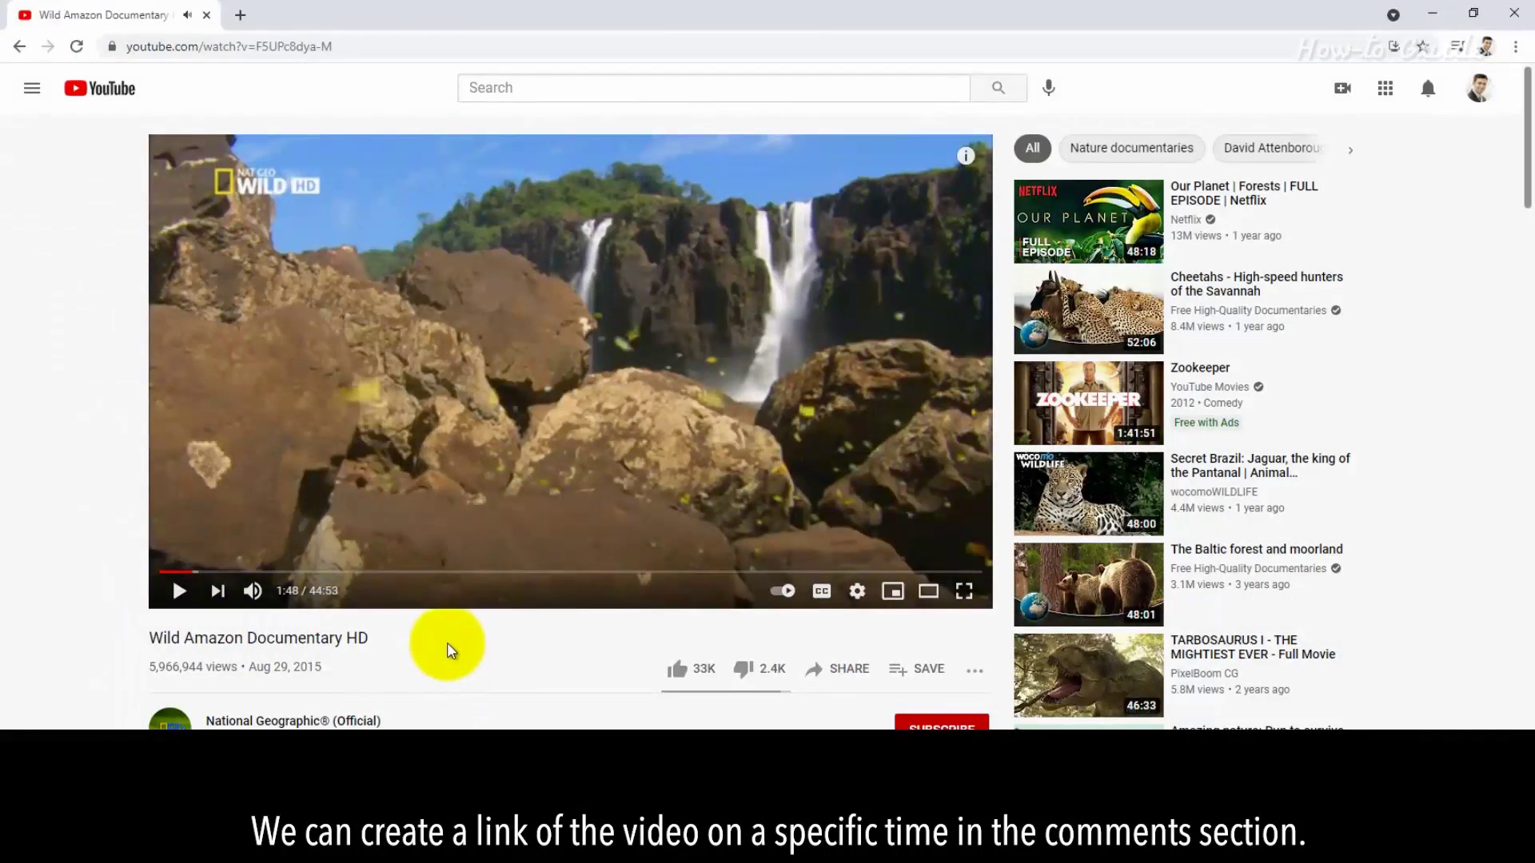
scroll(450, 652, down, 3)
scroll(432, 546, up, 3)
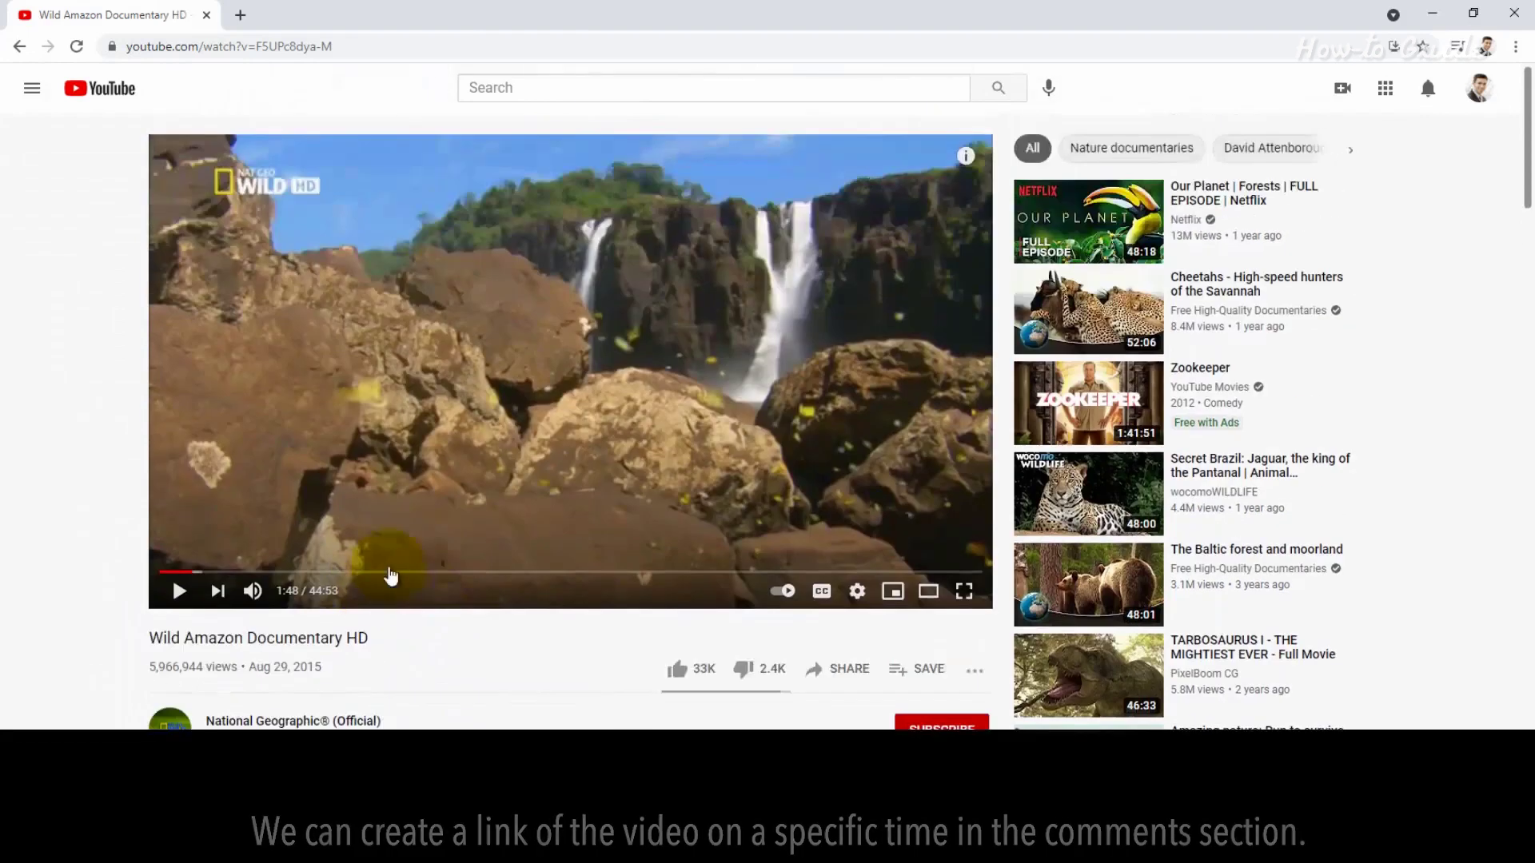
mouse_move(252, 590)
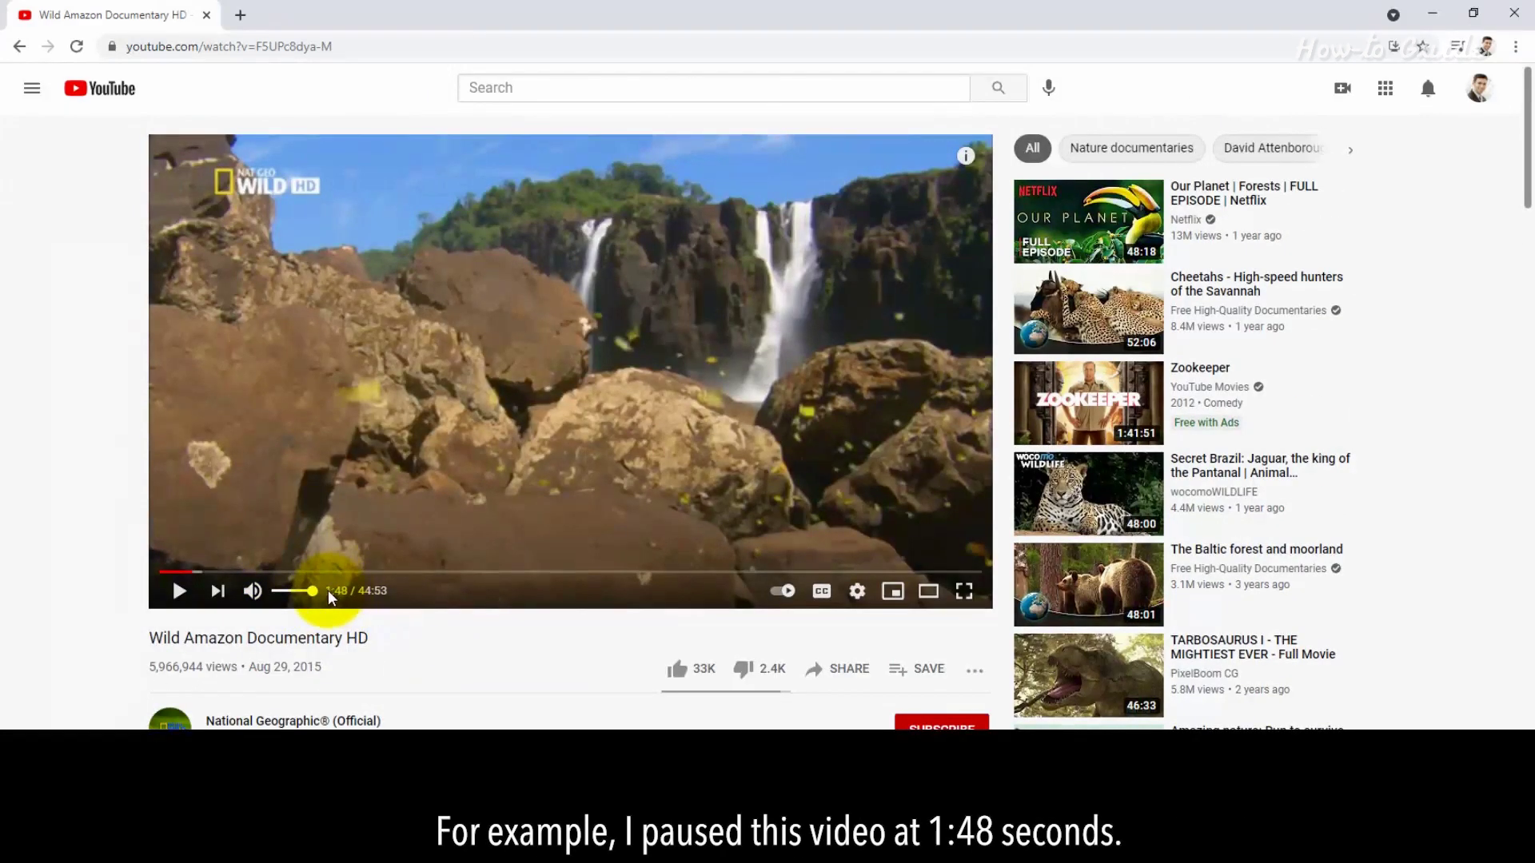
scroll(477, 613, down, 4)
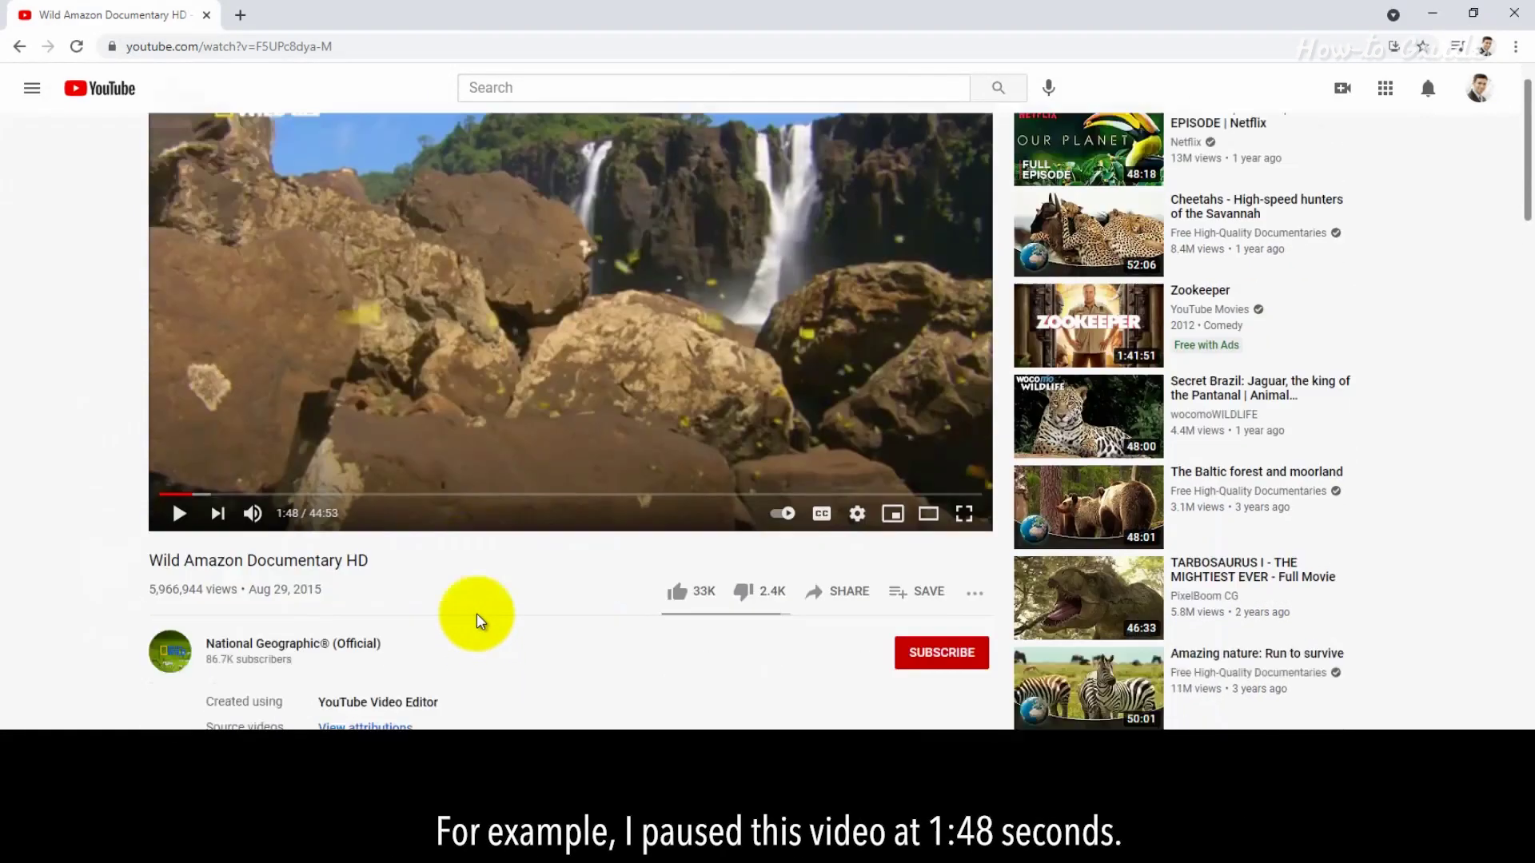
scroll(476, 613, down, 1)
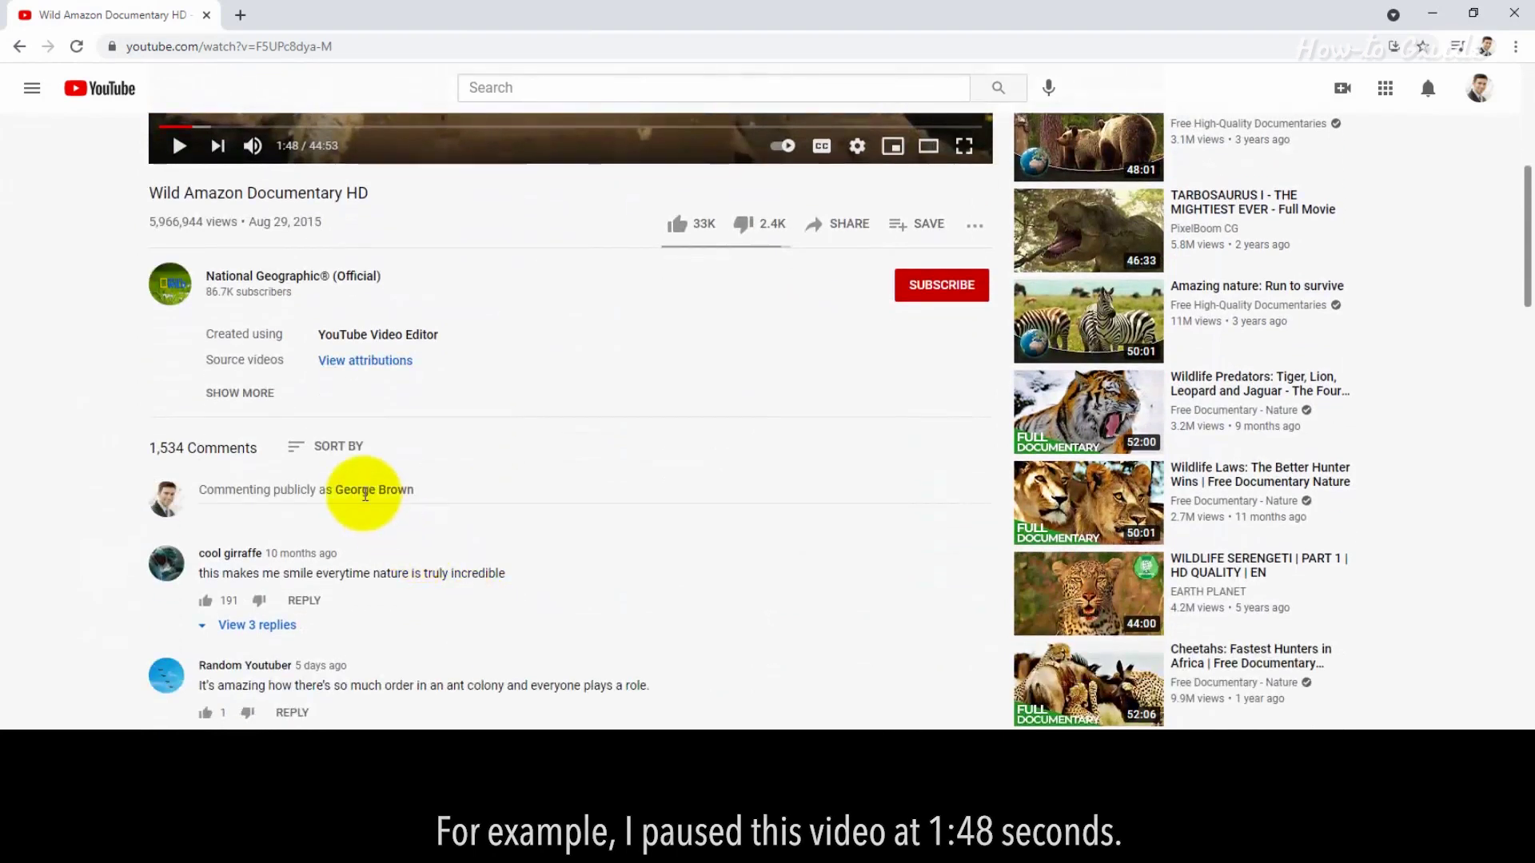
Type '1:48 Water Fall' into the documentary's 'Add a public comment' box.
click(365, 489)
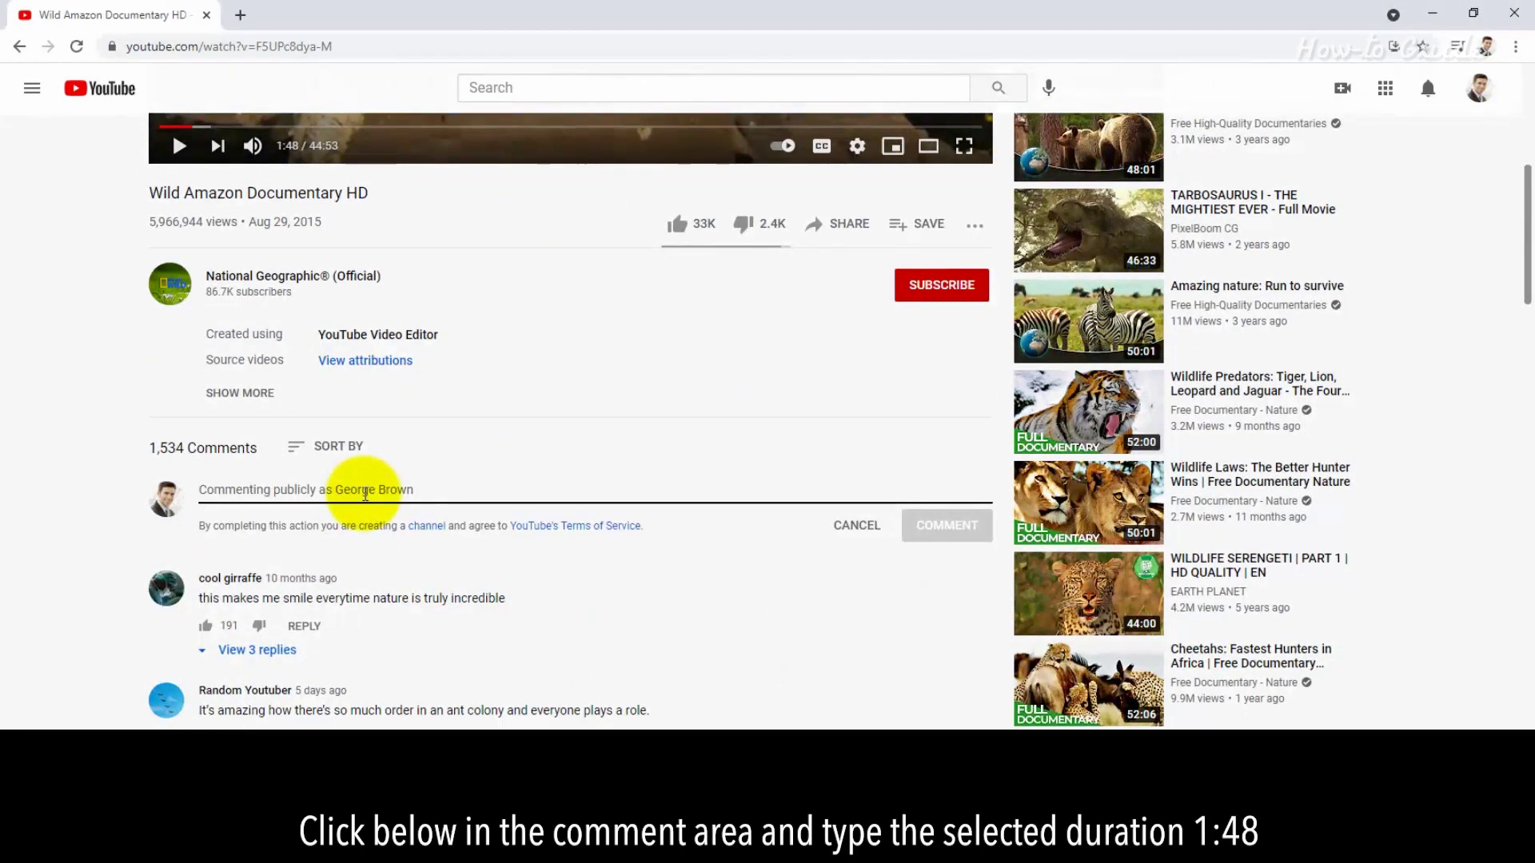
text(1:)
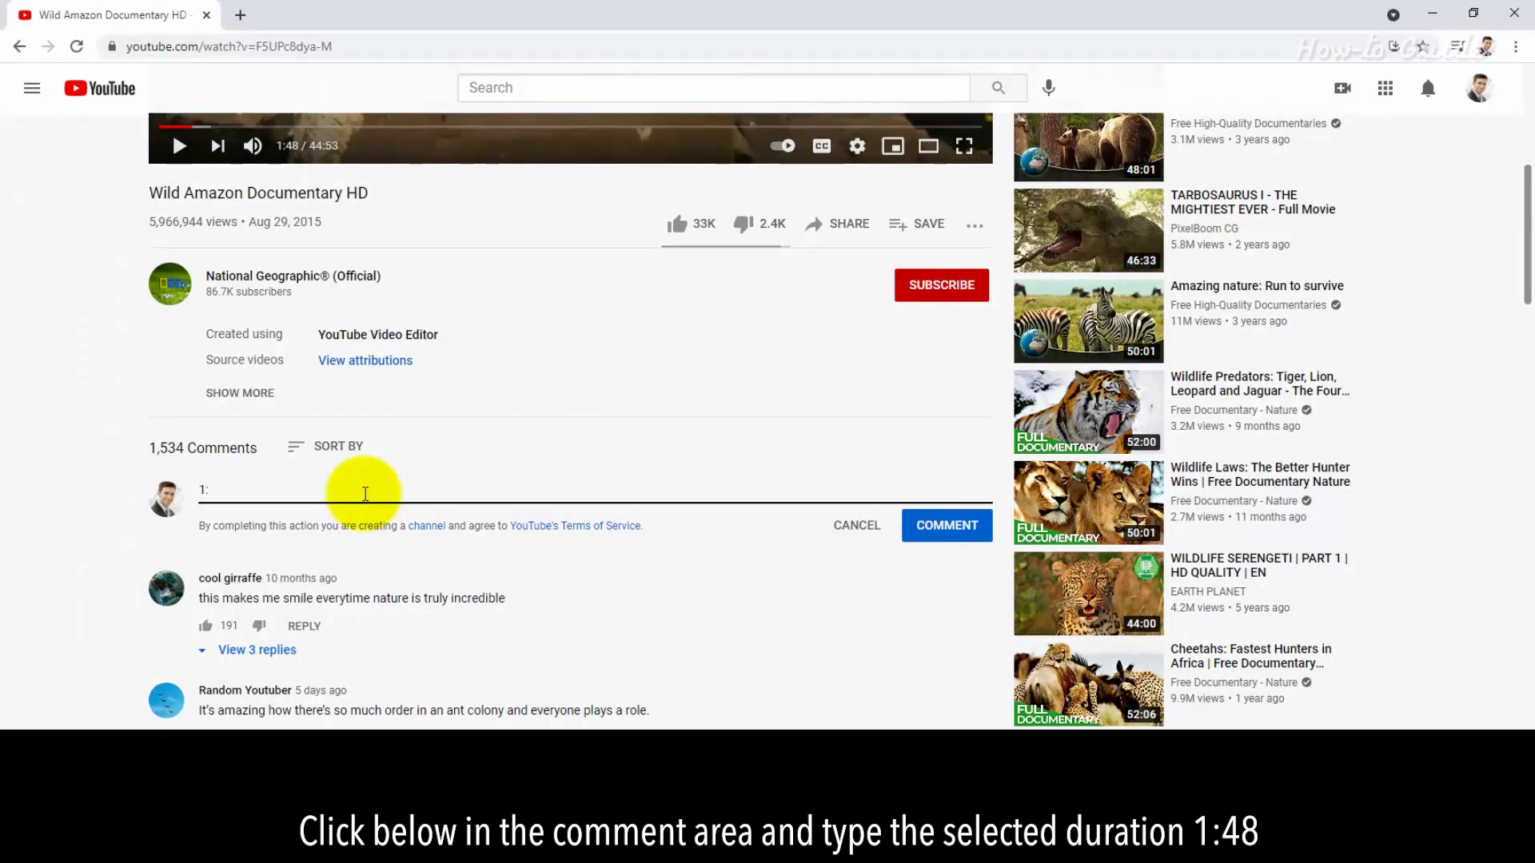
text(48 Water)
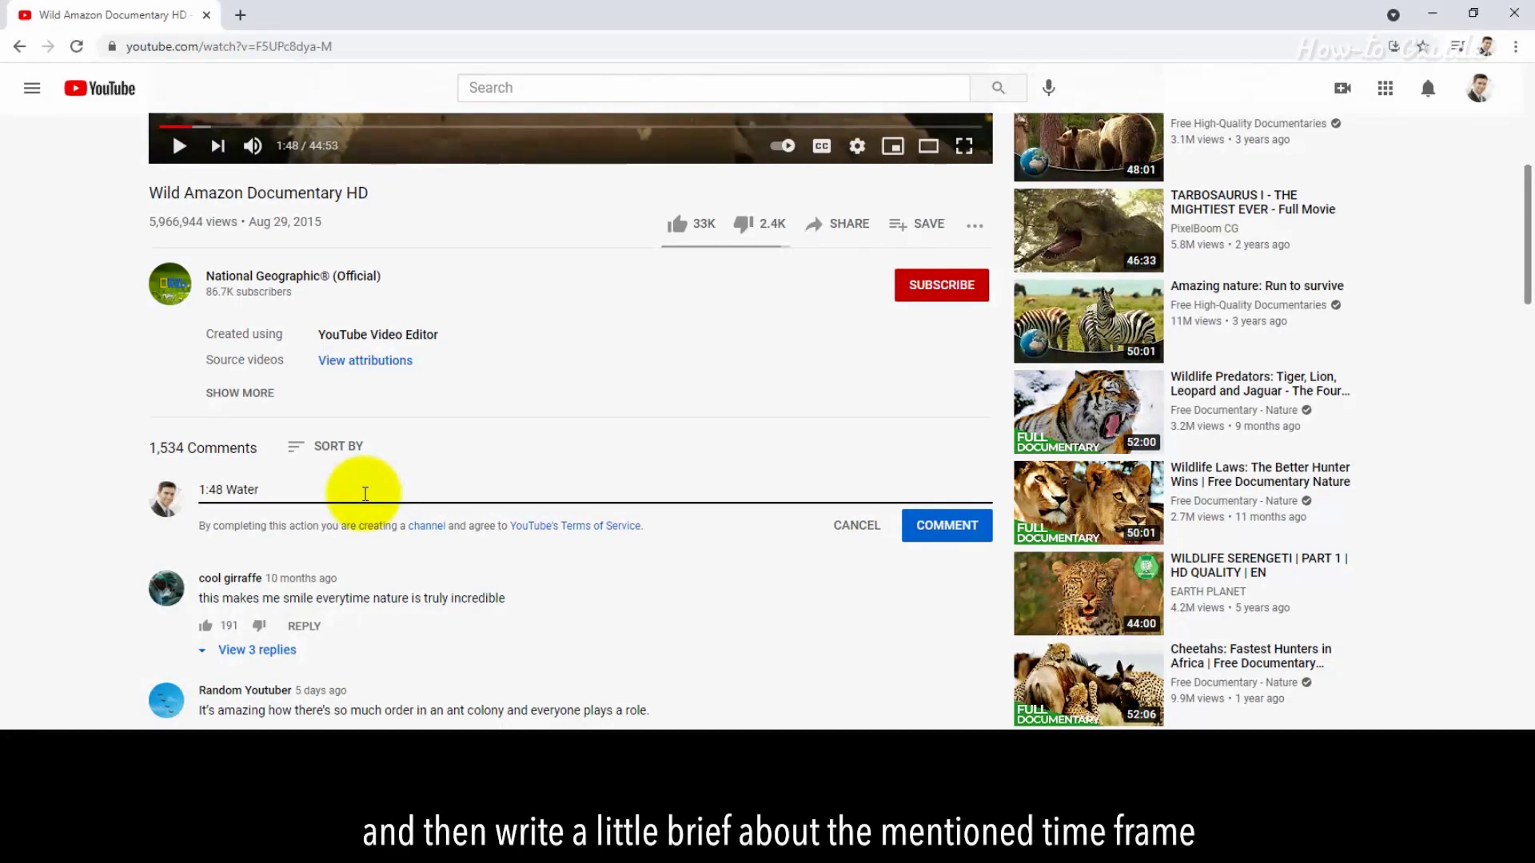
text( Fall)
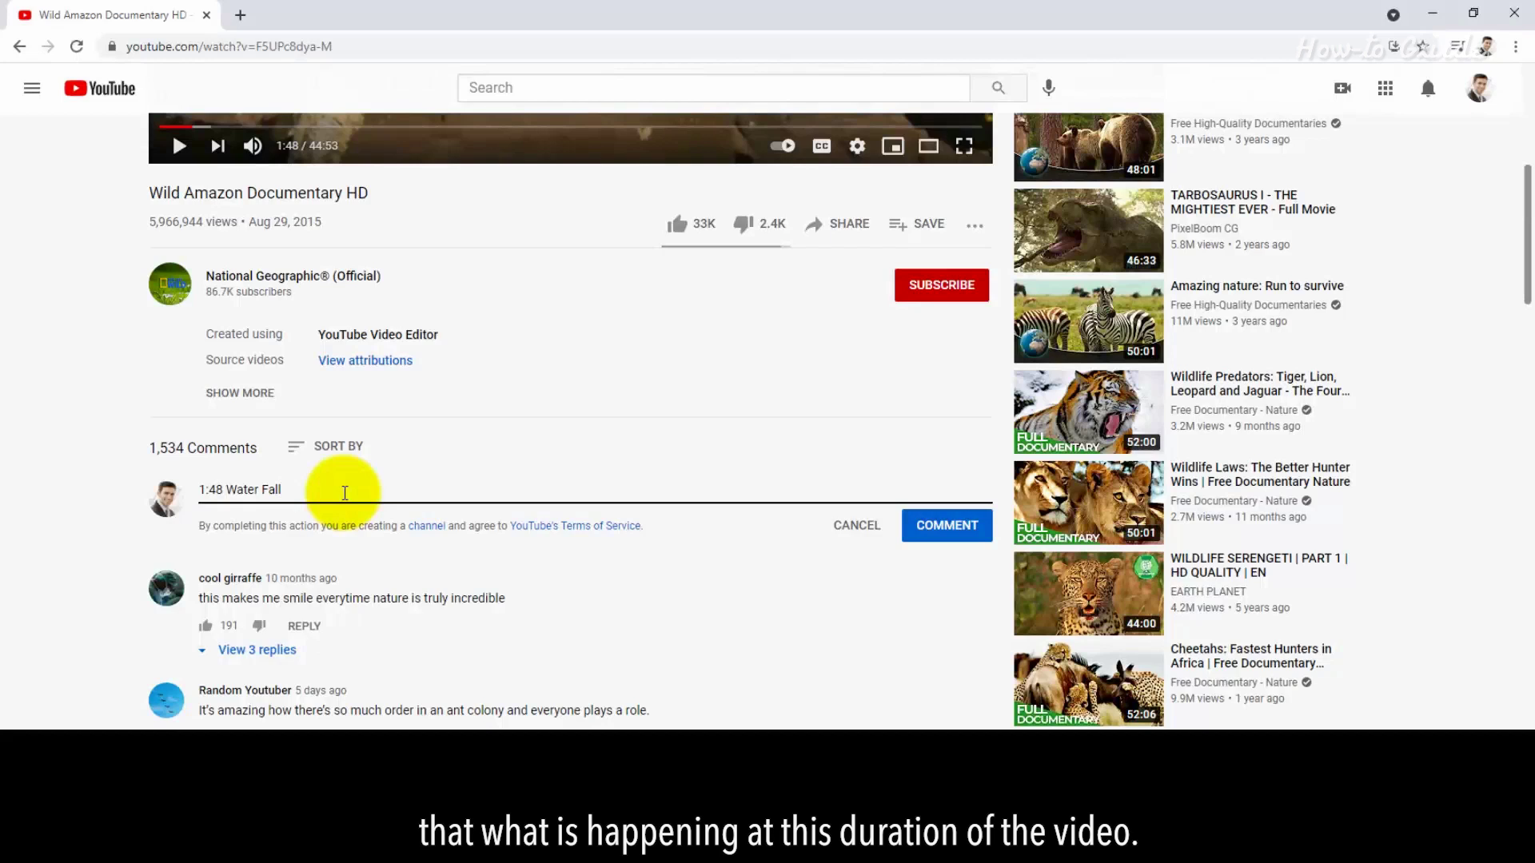
scroll(345, 490, up, 2)
scroll(344, 490, up, 2)
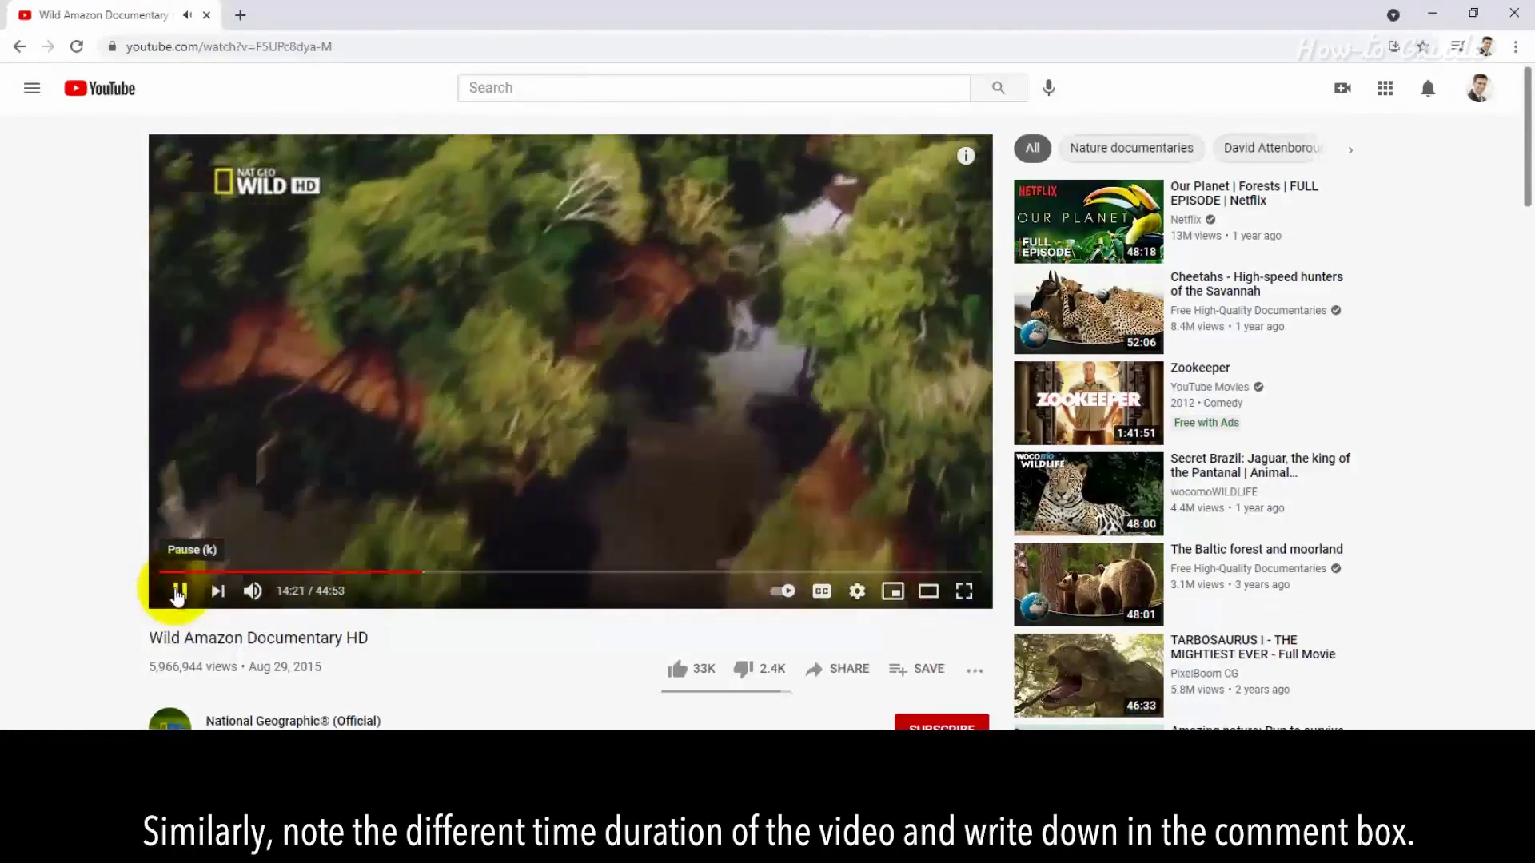
Pause at 14:21, then add '14:21 Ariel Shot' and '19:06 Ants' lines to the comment.
click(178, 590)
scroll(422, 617, down, 3)
click(321, 581)
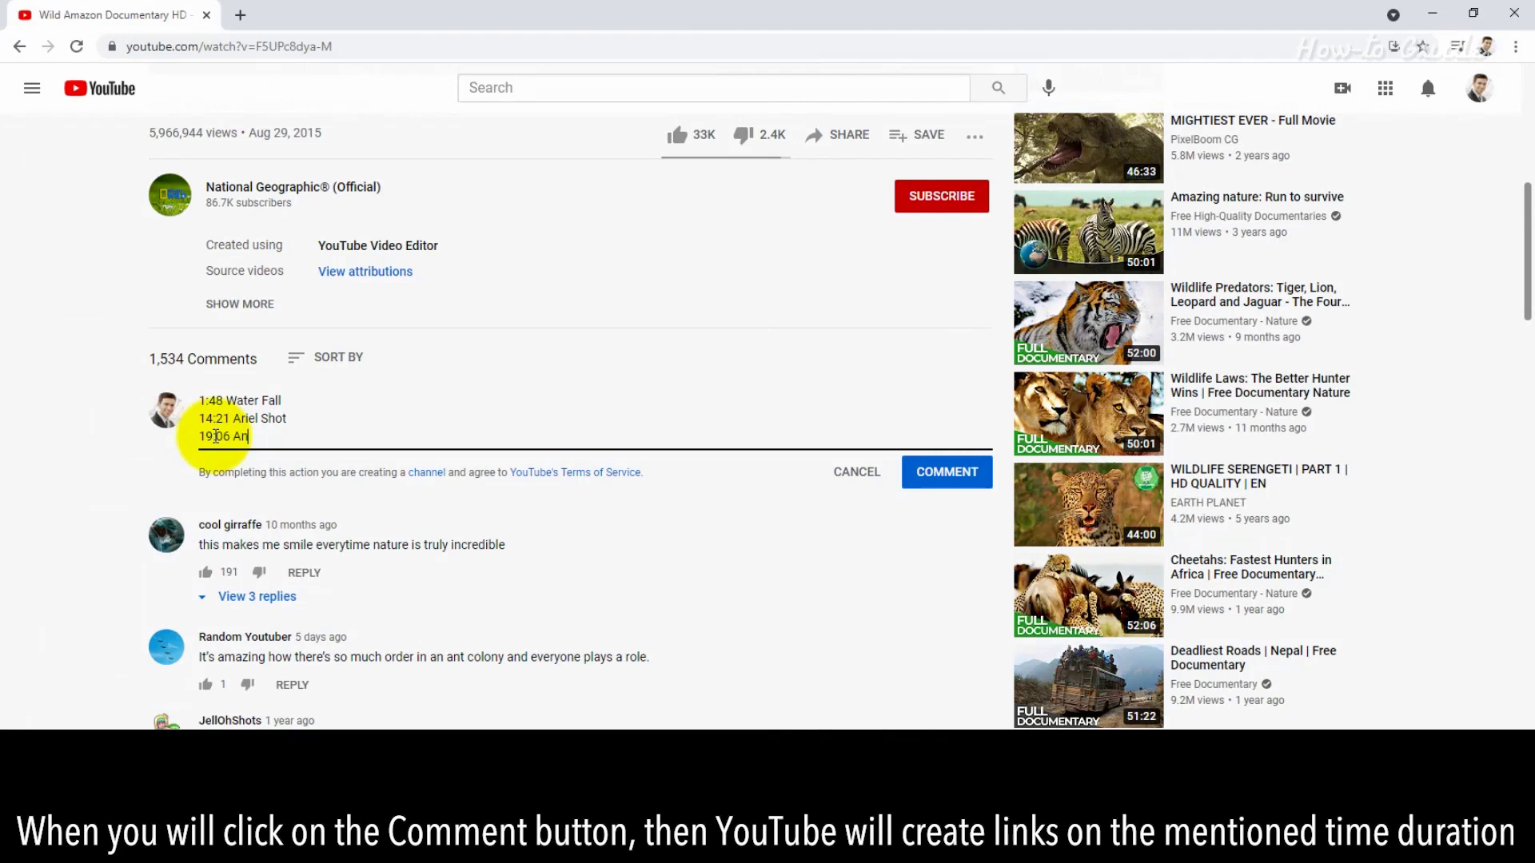
click(419, 403)
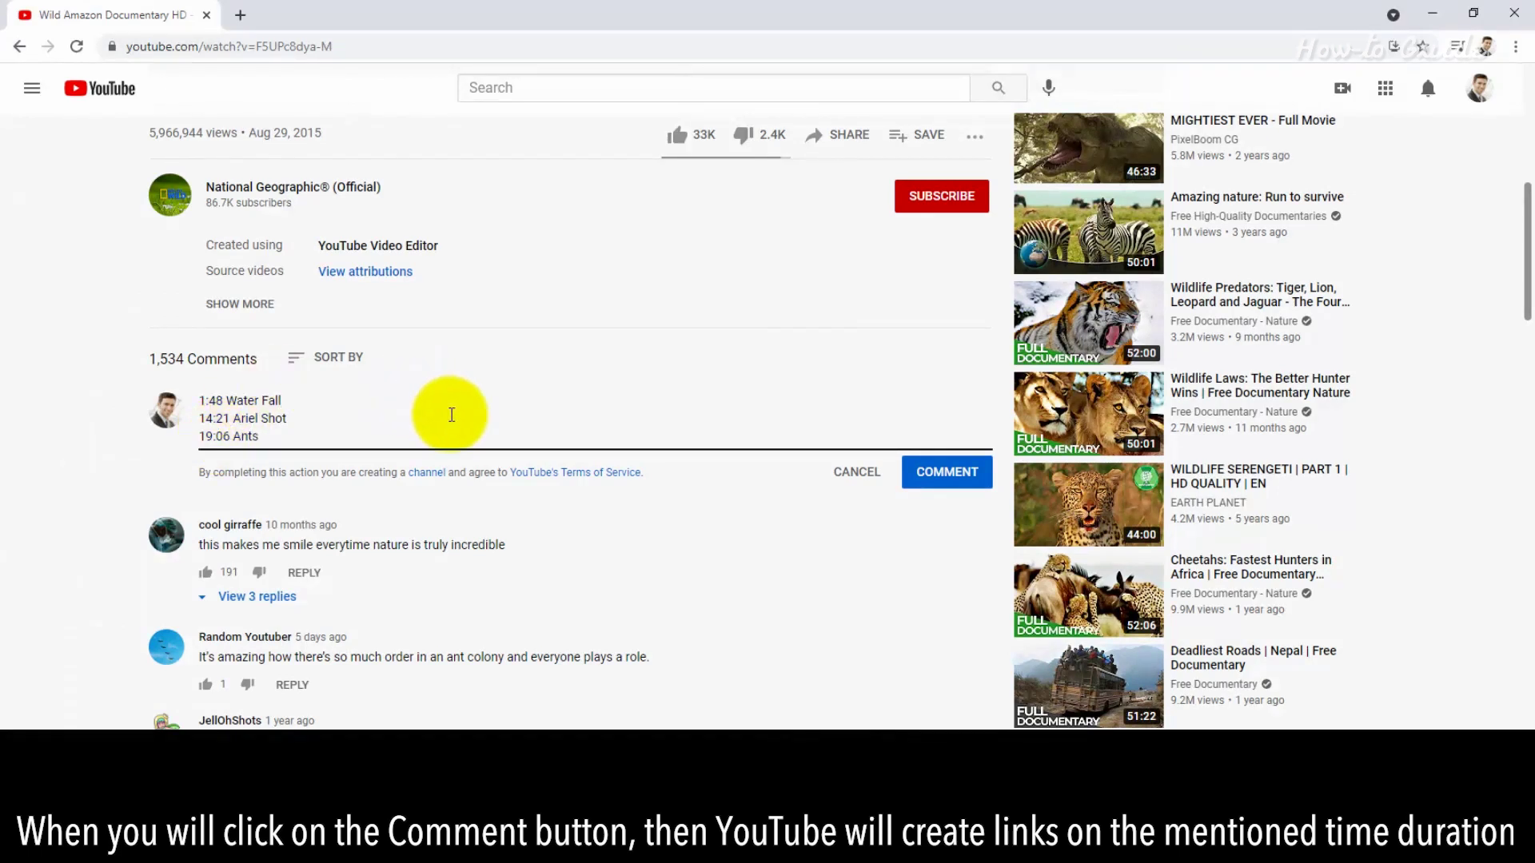